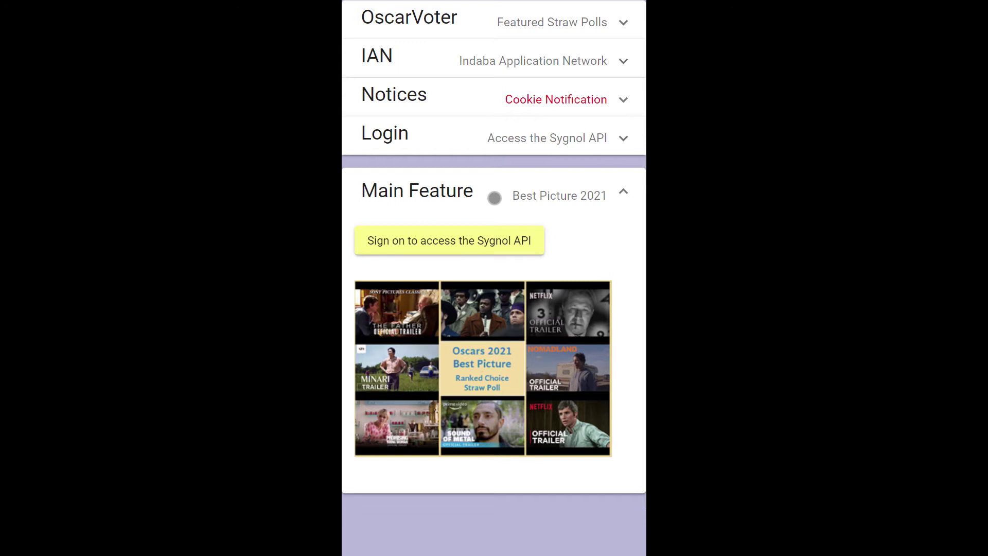
Rank Judas and the Black Messiah, The Father and Mank for Best Picture and post the ballot.
left_click(494, 198)
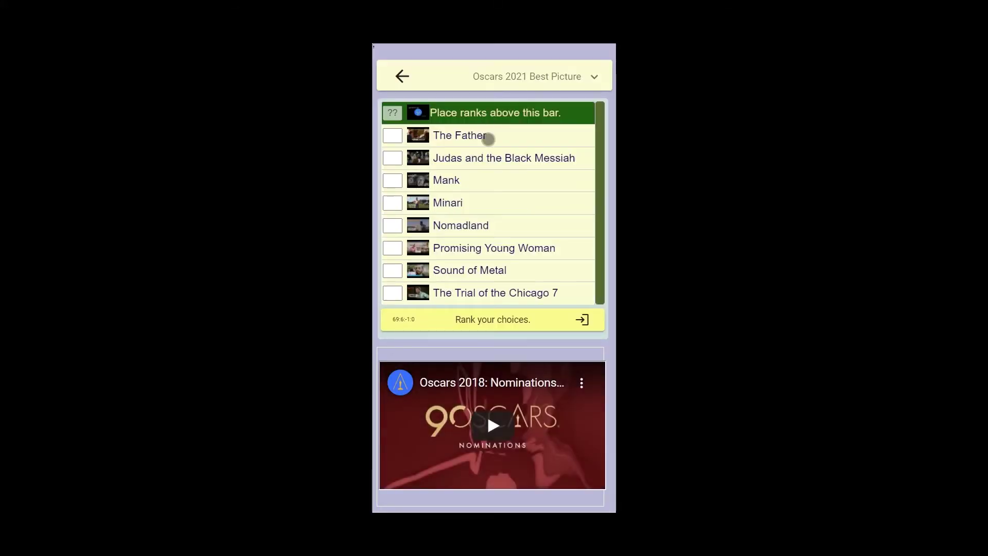
left_click_drag(492, 135, 494, 108)
left_click_drag(507, 158, 507, 108)
left_click_drag(506, 179, 509, 151)
left_click(508, 320)
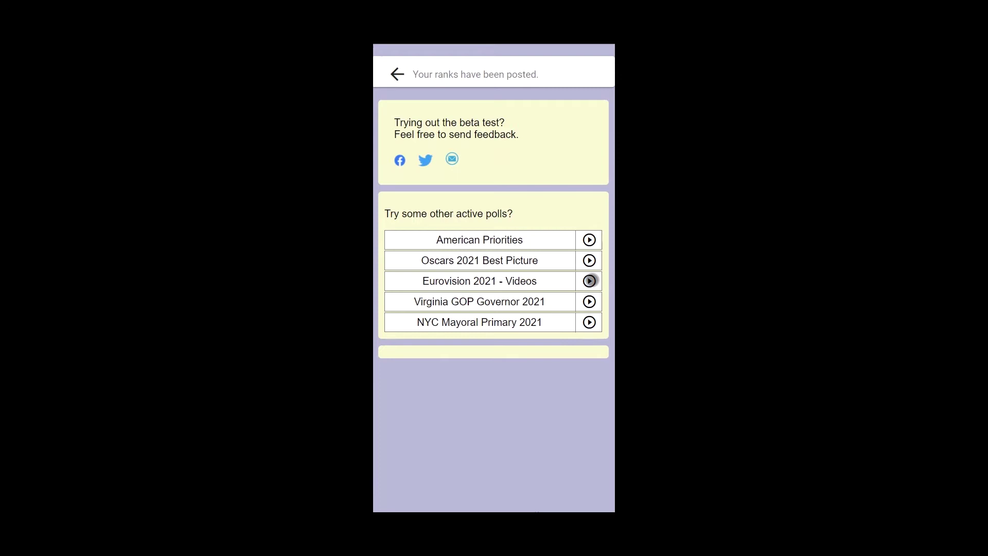
Open the Eurovision 2021 - Videos poll and load Greece's Last Dance video.
left_click(589, 280)
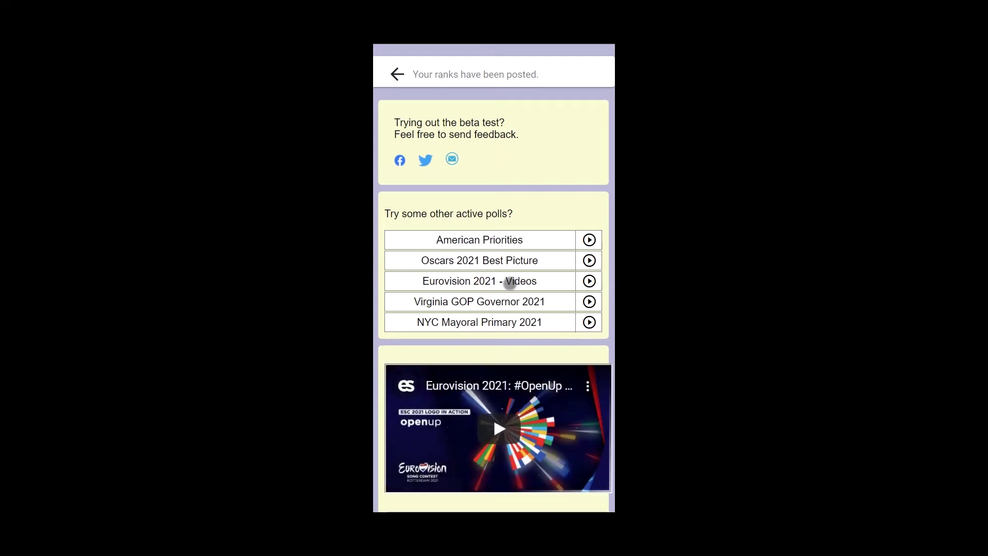
left_click(509, 282)
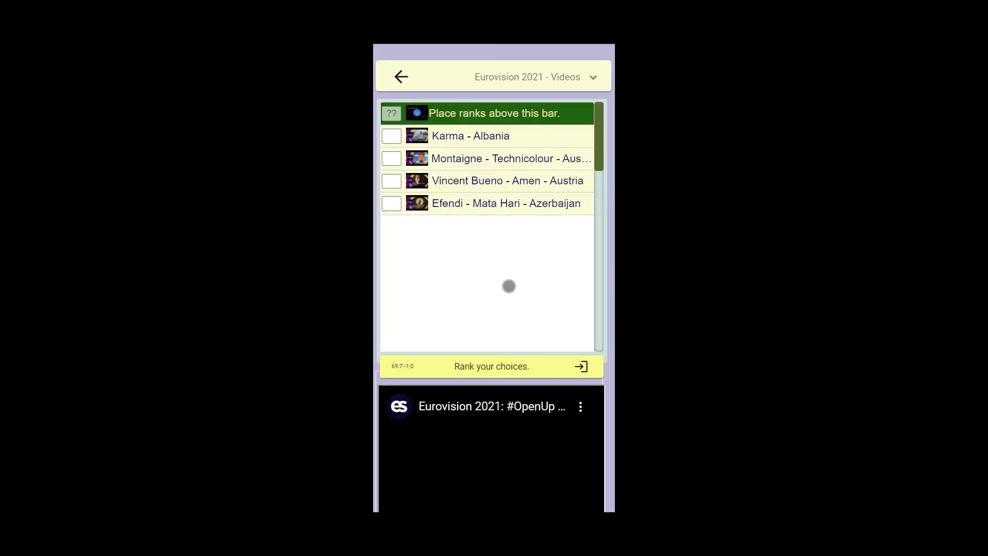
left_click_drag(597, 145, 598, 236)
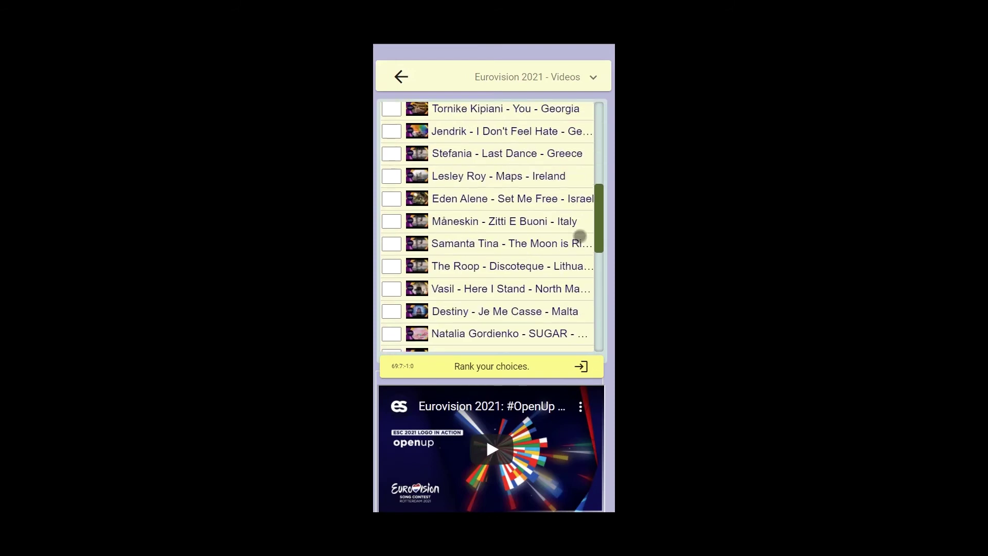
left_click(571, 153)
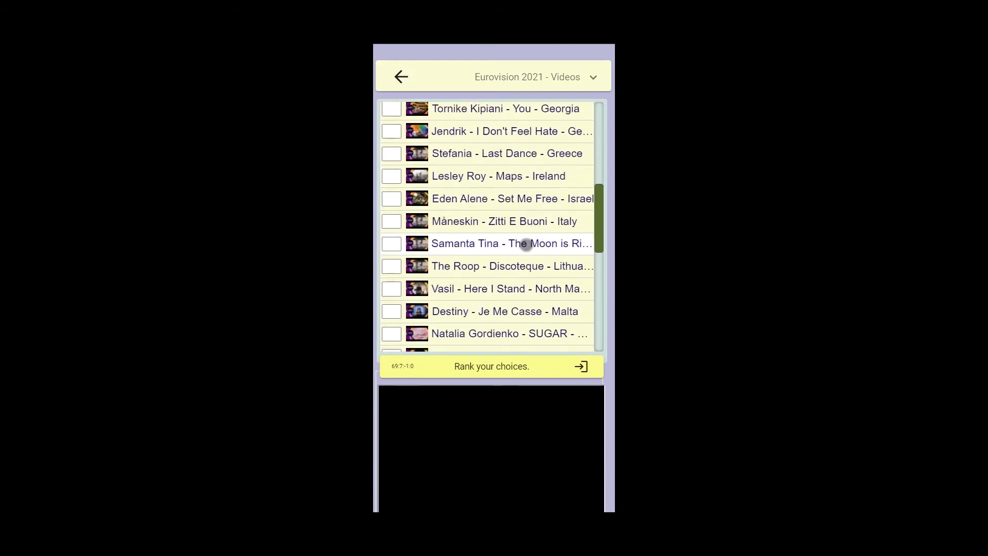
Expand the Eurovision poll's details with its opening and closing dates, then request the introduction video.
left_click(582, 77)
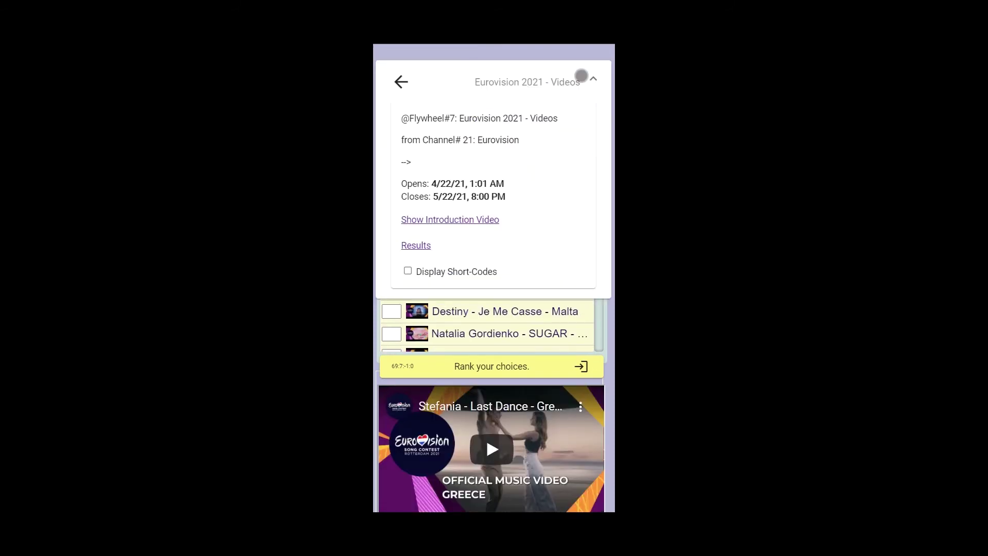
left_click(466, 221)
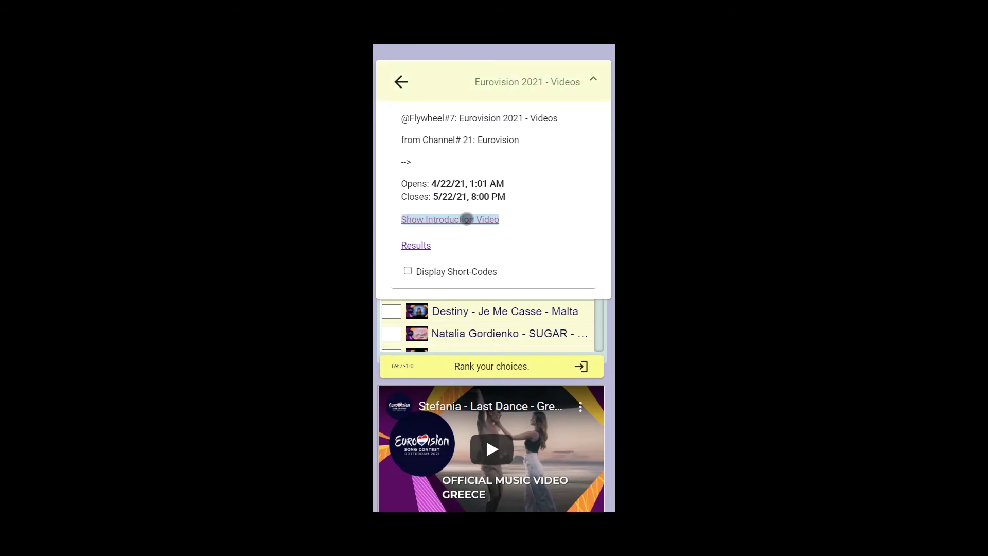